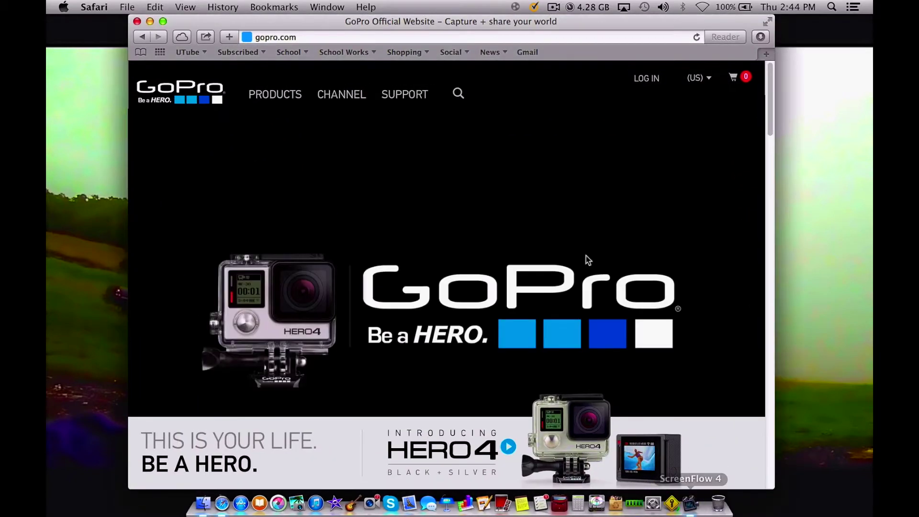
# - Shift the Safari window slightly right and scroll through the GoPro homepage
pyautogui.moveTo(356, 24); pyautogui.dragTo(368, 6)
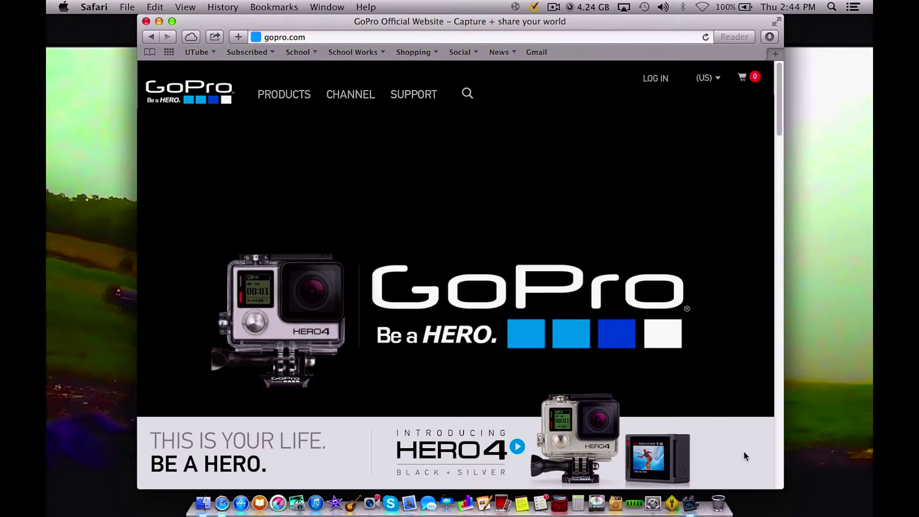
pyautogui.scroll(-5, 534, 385)
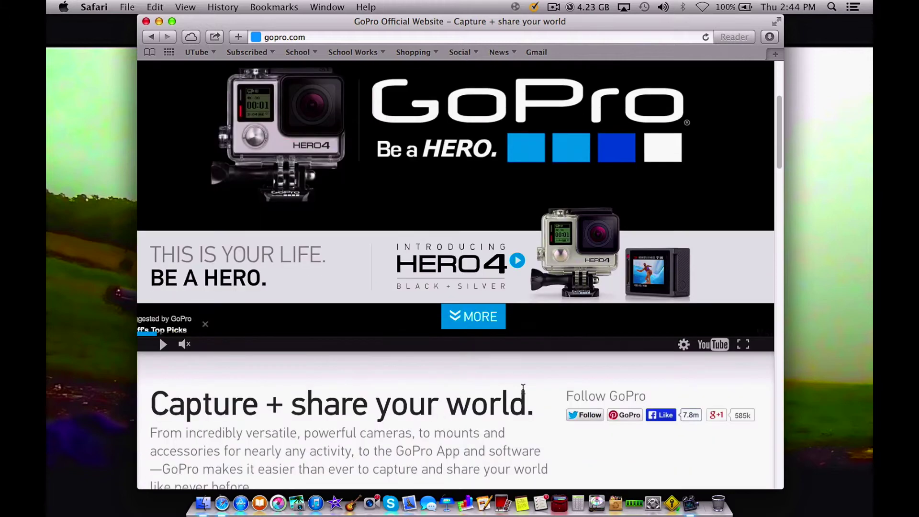
pyautogui.scroll(5, 522, 389)
pyautogui.scroll(-6, 521, 388)
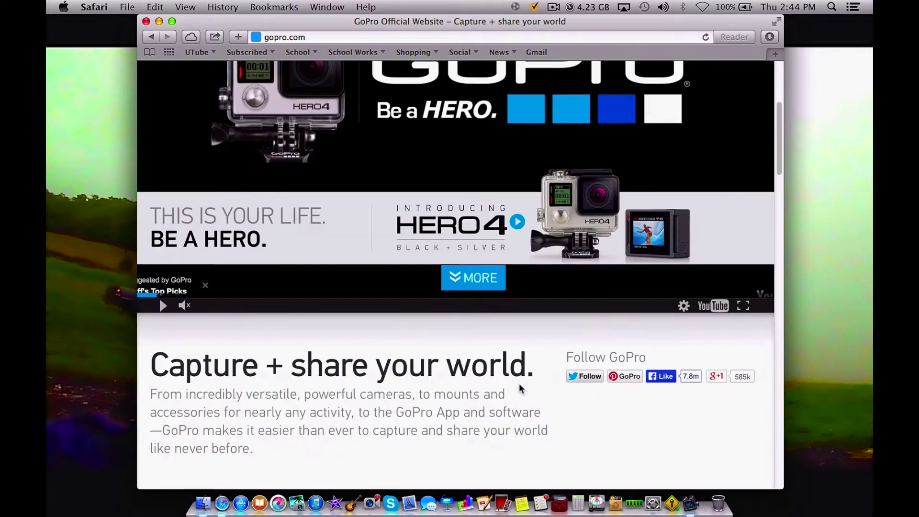
pyautogui.scroll(-9, 521, 389)
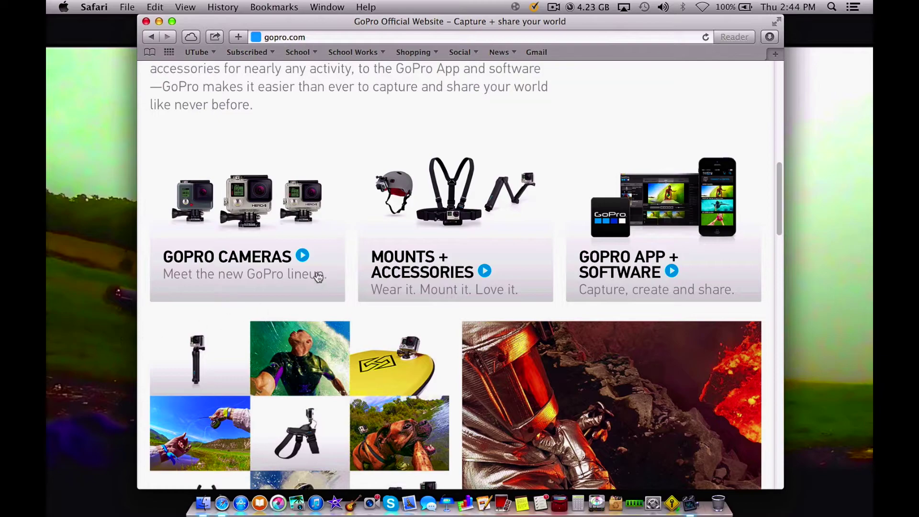
pyautogui.scroll(-5, 309, 278)
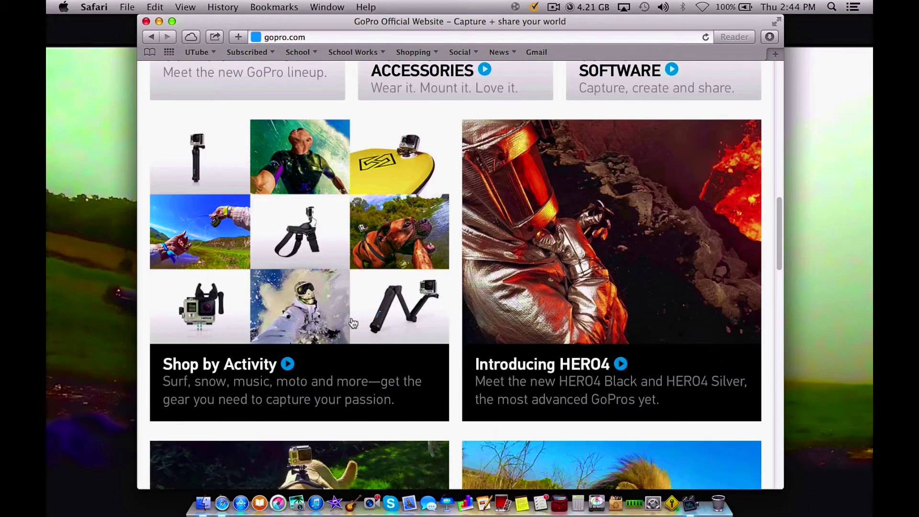
pyautogui.scroll(-5, 338, 425)
pyautogui.scroll(15, 337, 425)
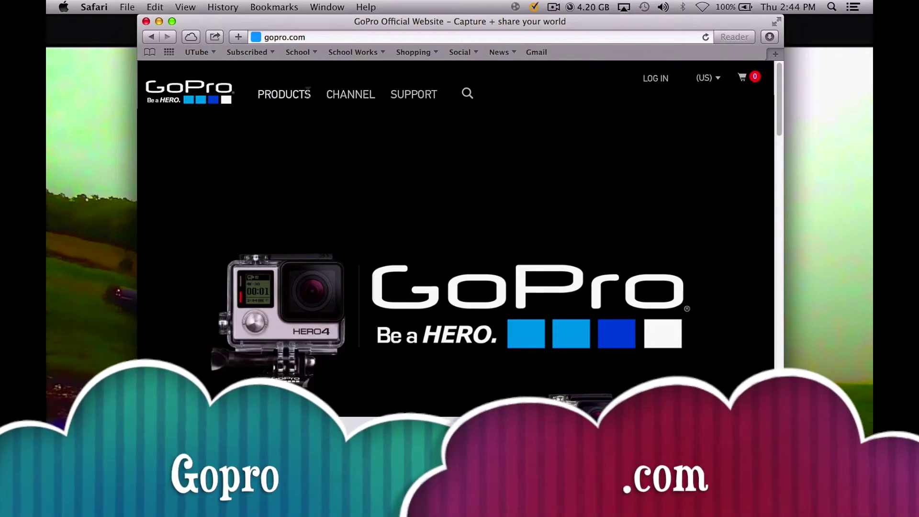
# - Go via Products > Software & App to the GoPro Studio product page
pyautogui.moveTo(299, 94)
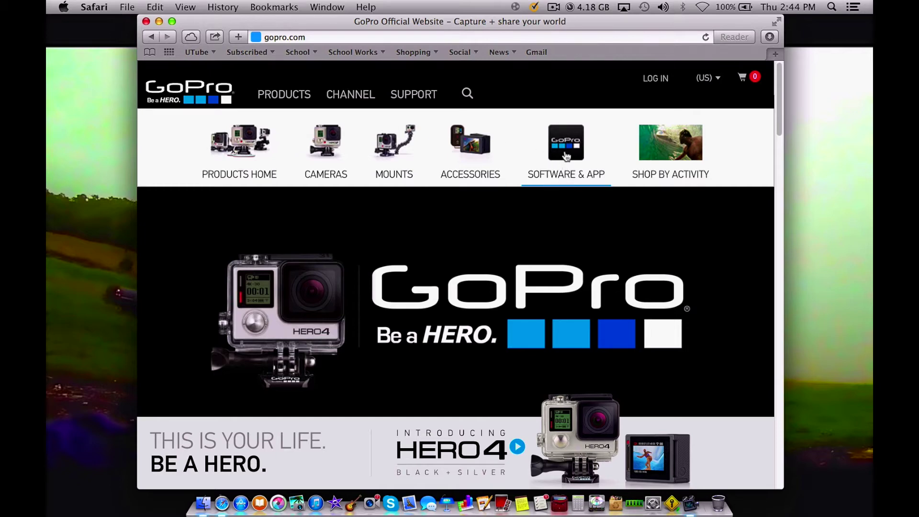
pyautogui.click(566, 156)
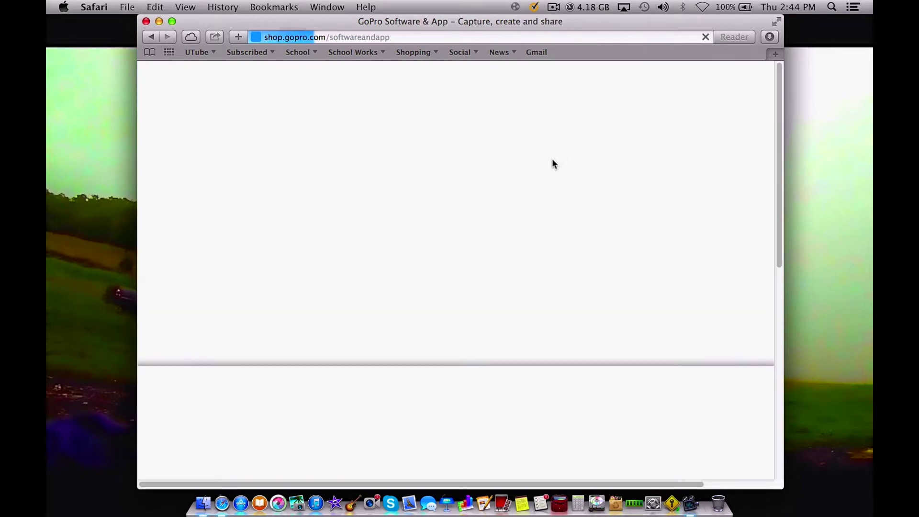
pyautogui.scroll(-5, 469, 243)
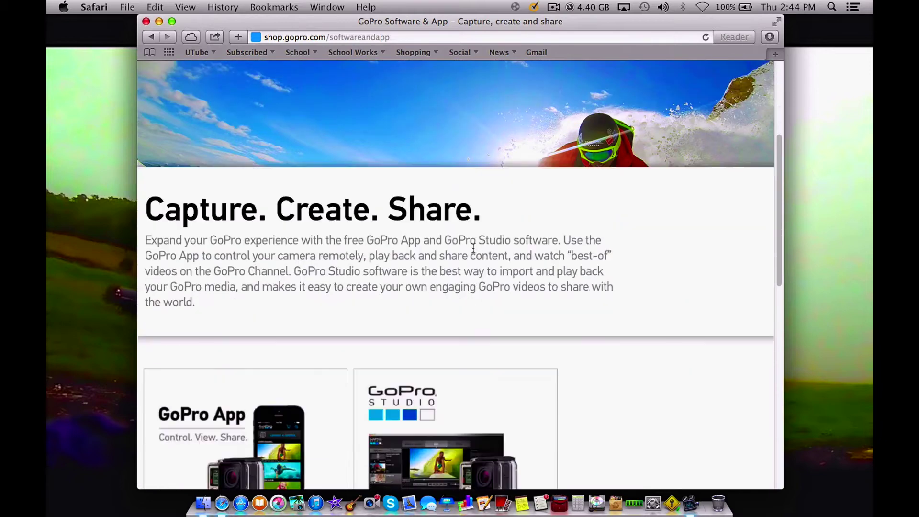
pyautogui.scroll(-8, 473, 247)
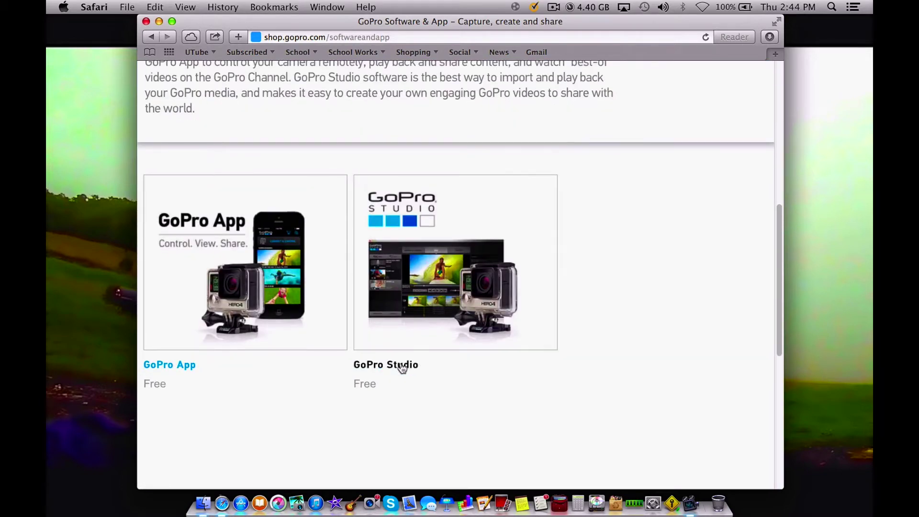
pyautogui.click(400, 366)
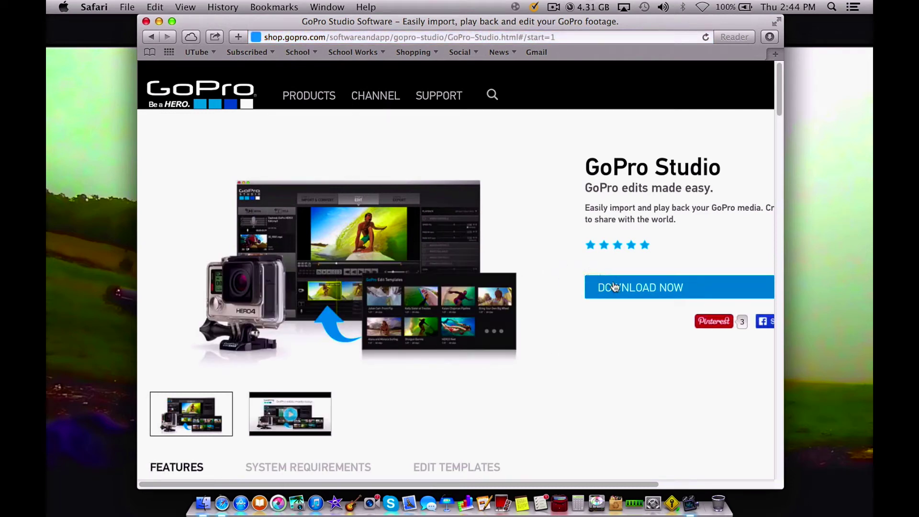
pyautogui.scroll(-1, 618, 287)
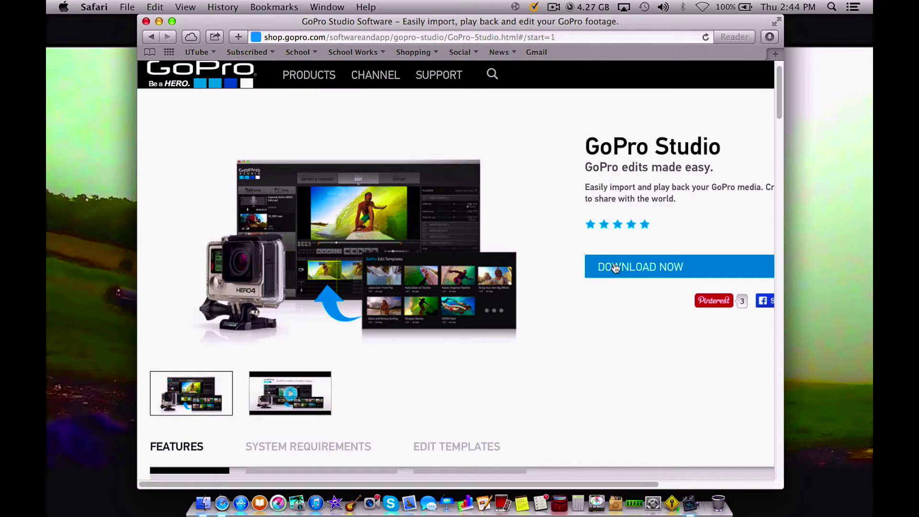
# - Open the GoPro Studio download form and keep Mac: OSX 10.8 or newer as the system
pyautogui.click(616, 268)
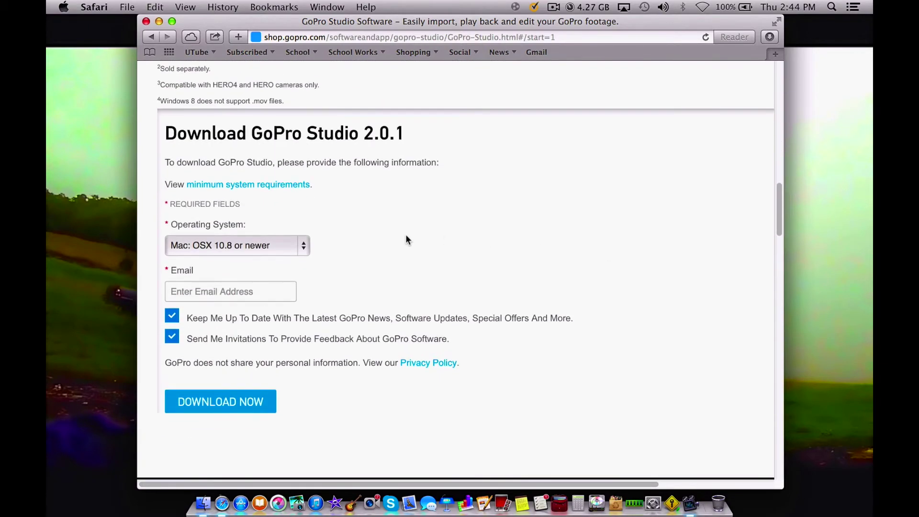
pyautogui.click(286, 246)
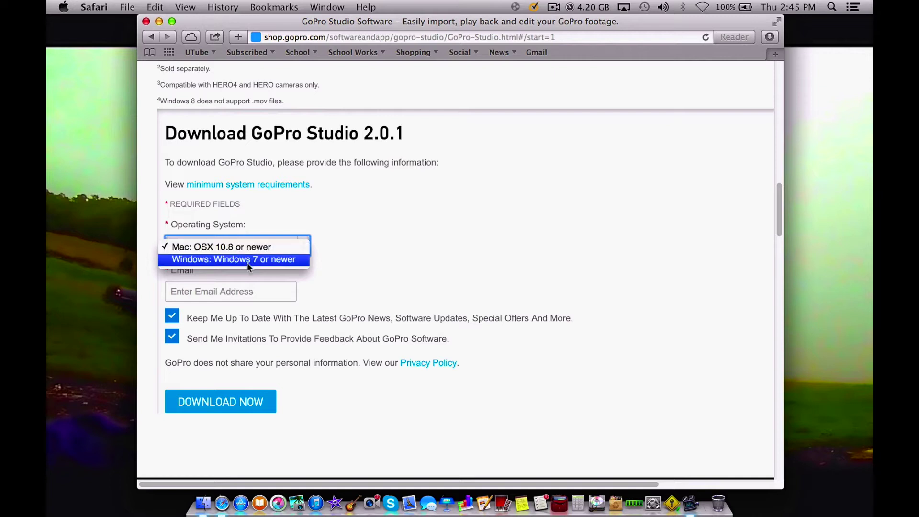
pyautogui.click(188, 247)
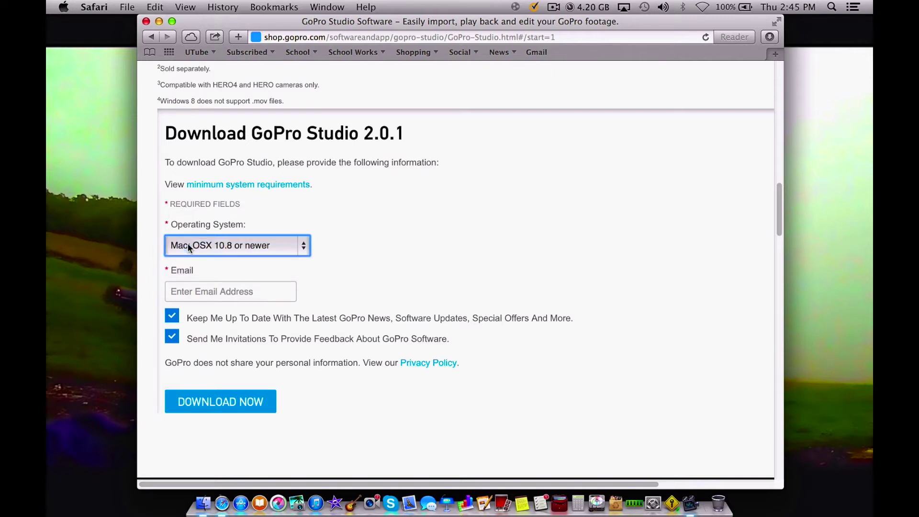
# - Enter the user's e-mail address, submit the download, and clear Safari's downloads list
pyautogui.click(200, 289)
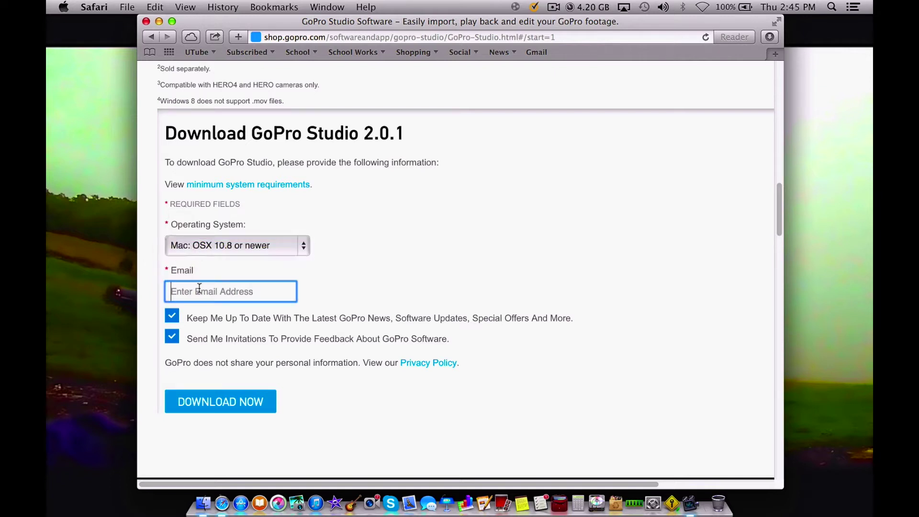
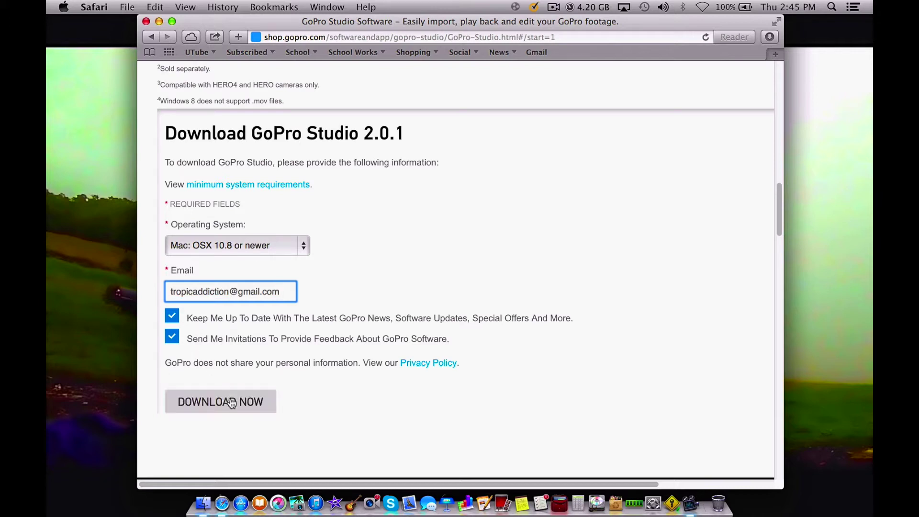
pyautogui.click(232, 403)
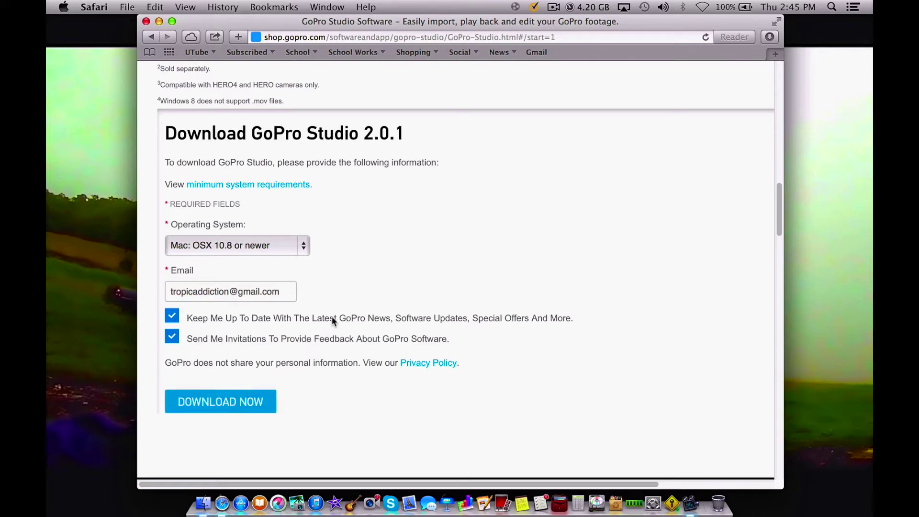
pyautogui.click(776, 40)
pyautogui.click(835, 64)
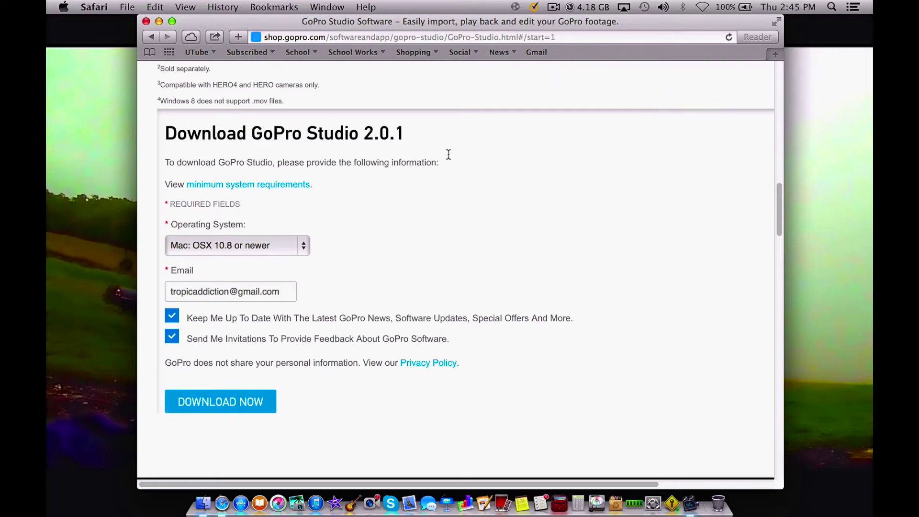
# - Check the downloads until GoProStudio-2.5.0.423.dmg is complete at 155 MB, then move Safari left
pyautogui.click(553, 7)
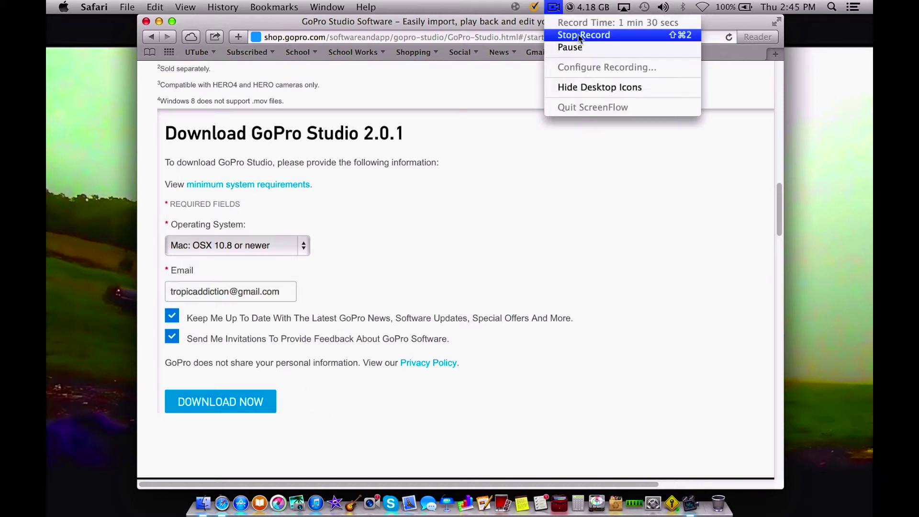
pyautogui.click(588, 48)
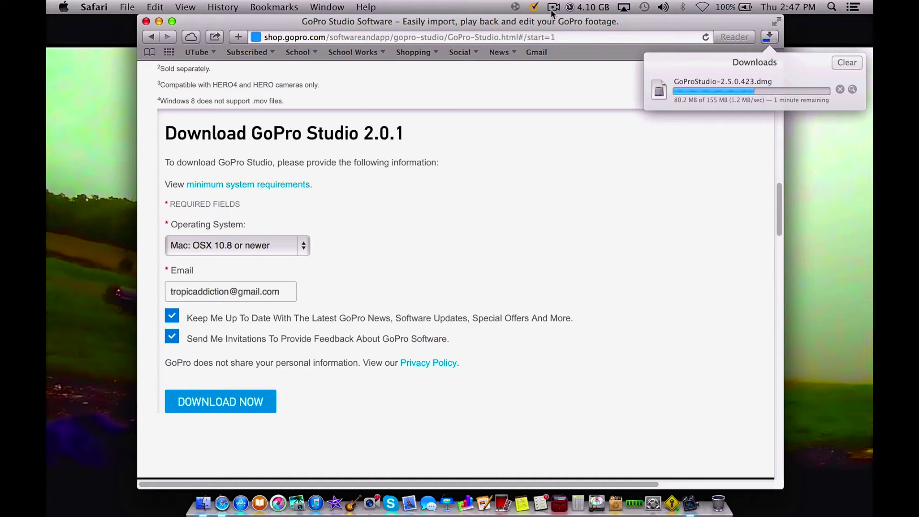
pyautogui.click(554, 7)
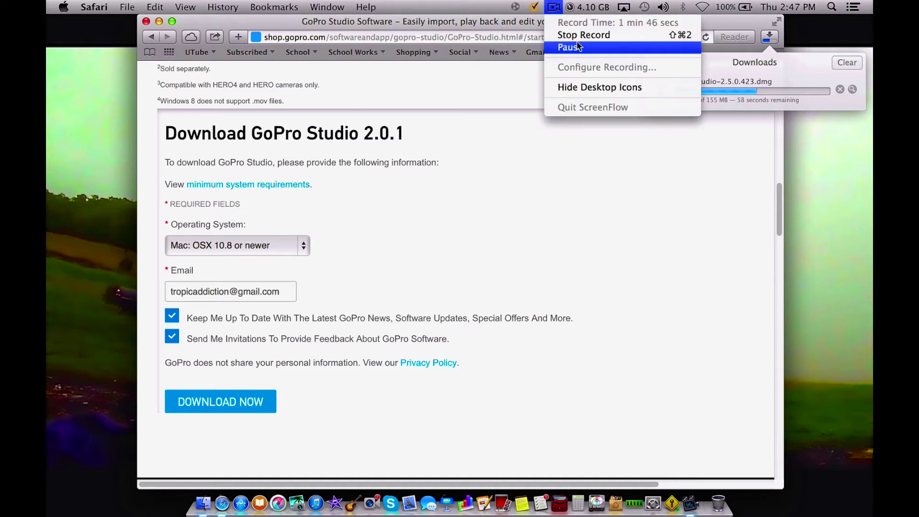
pyautogui.click(576, 46)
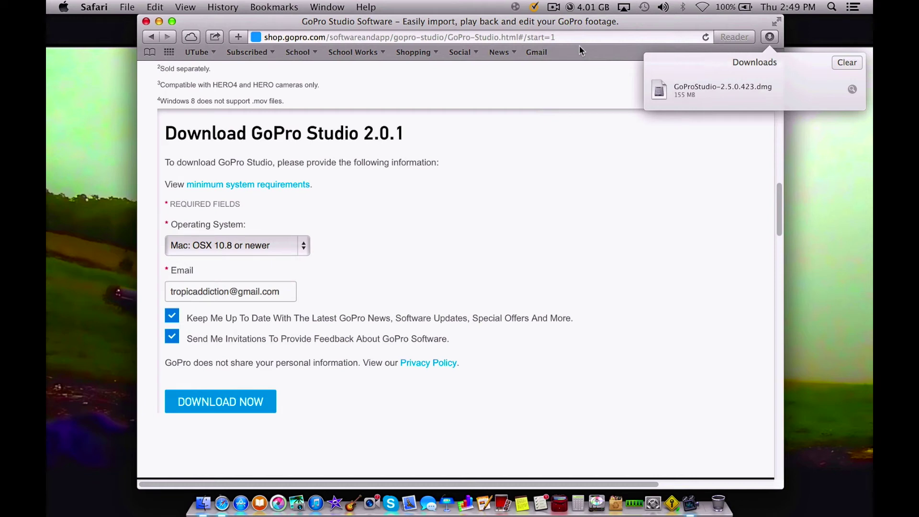
pyautogui.moveTo(602, 22); pyautogui.dragTo(504, 4)
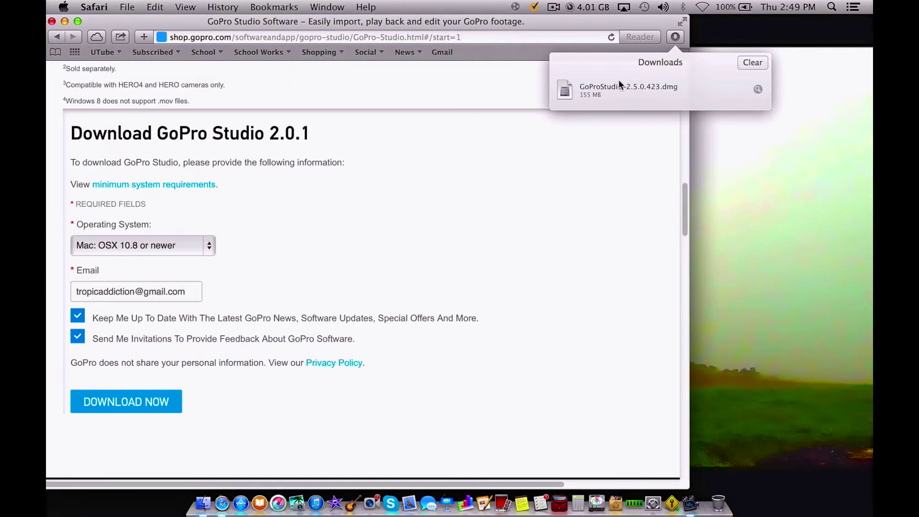
# - Mount GoProStudio-2.5.0.423.dmg, hide Safari, and launch GoPro Studio.pkg from the mounted volume
pyautogui.doubleClick(578, 88)
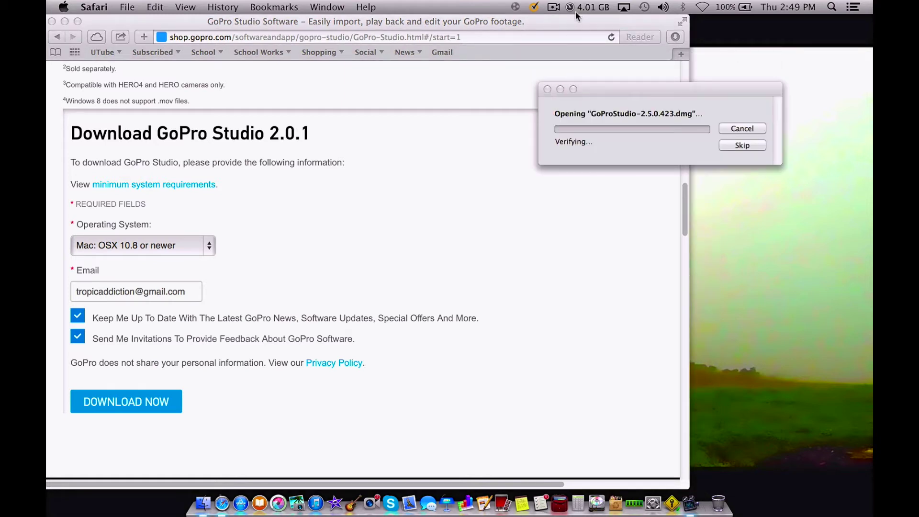
pyautogui.moveTo(578, 20); pyautogui.dragTo(642, 4)
pyautogui.moveTo(360, 18); pyautogui.dragTo(322, 9)
pyautogui.press('super+h')
pyautogui.moveTo(579, 88); pyautogui.dragTo(429, 54)
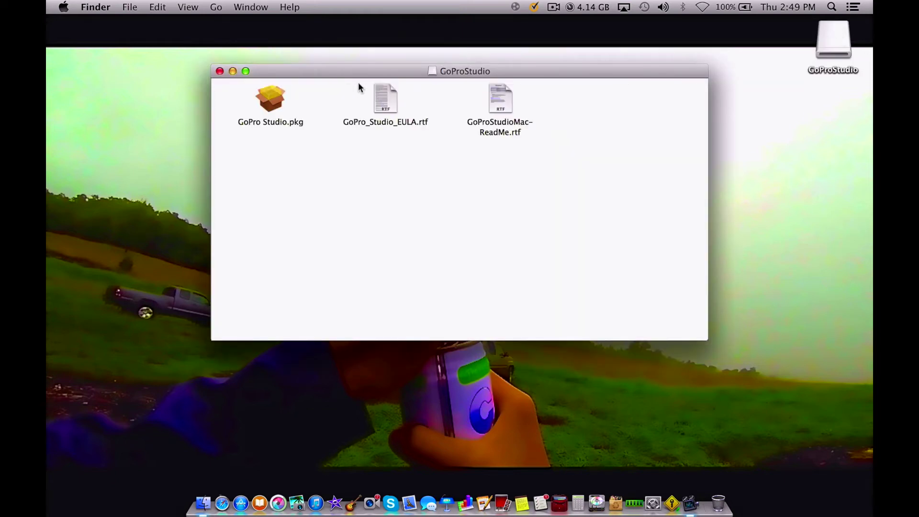
pyautogui.moveTo(361, 75); pyautogui.dragTo(385, 53)
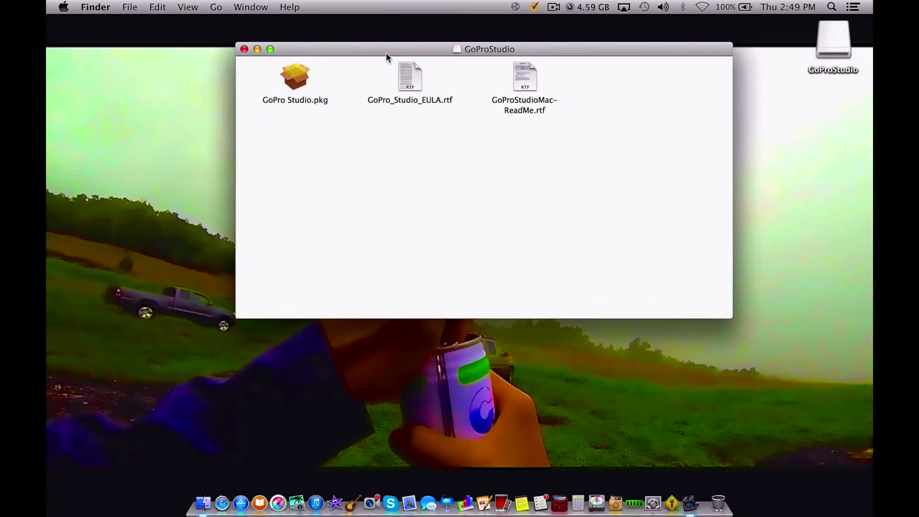
pyautogui.doubleClick(300, 81)
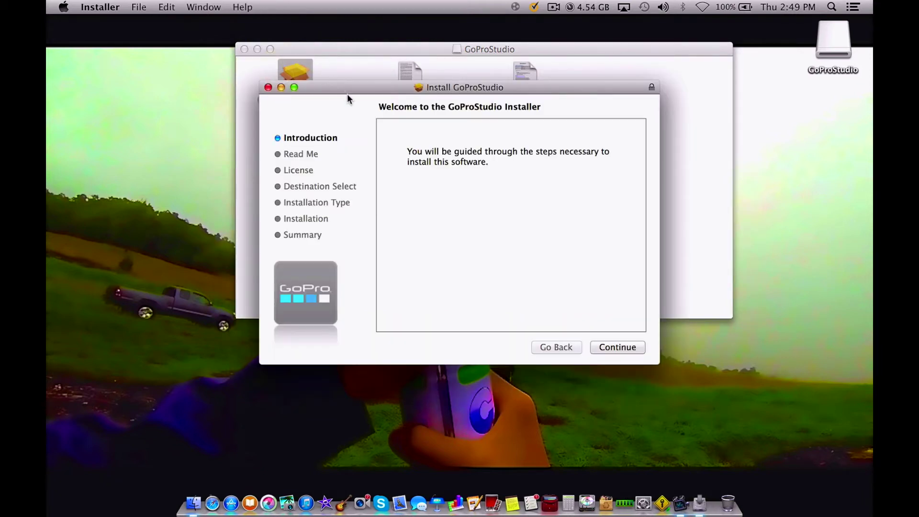
# - Advance to the Read Me and review GoPro Studio 2.5's requirements, including Mac OS 10.8 or greater
pyautogui.moveTo(444, 88); pyautogui.dragTo(461, 41)
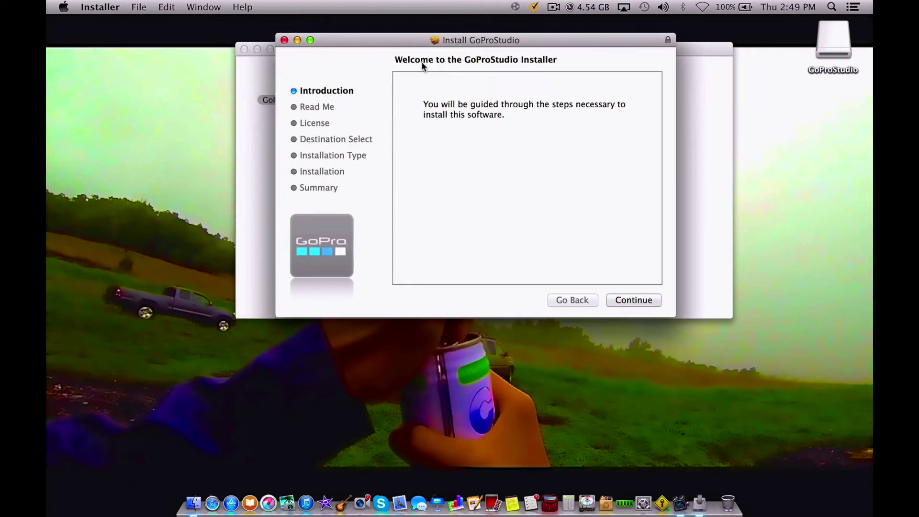
pyautogui.click(622, 302)
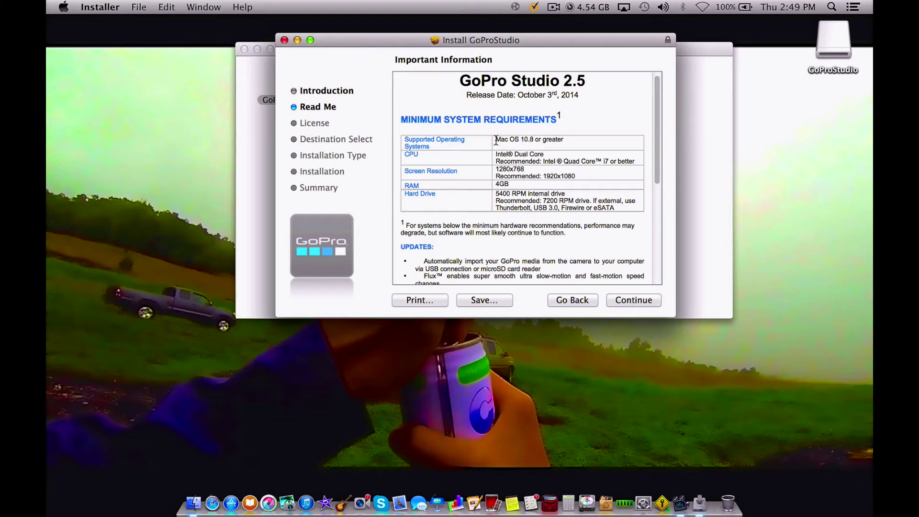
pyautogui.moveTo(496, 140); pyautogui.dragTo(624, 208)
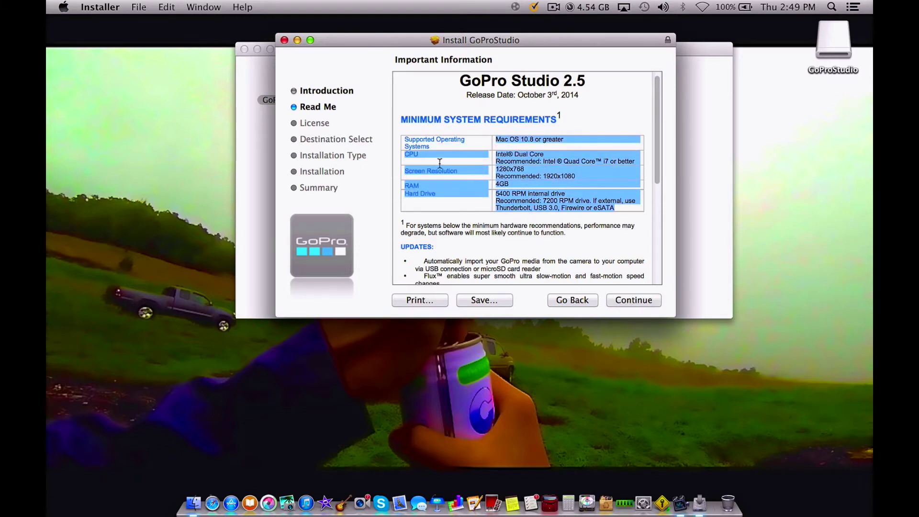
pyautogui.click(558, 158)
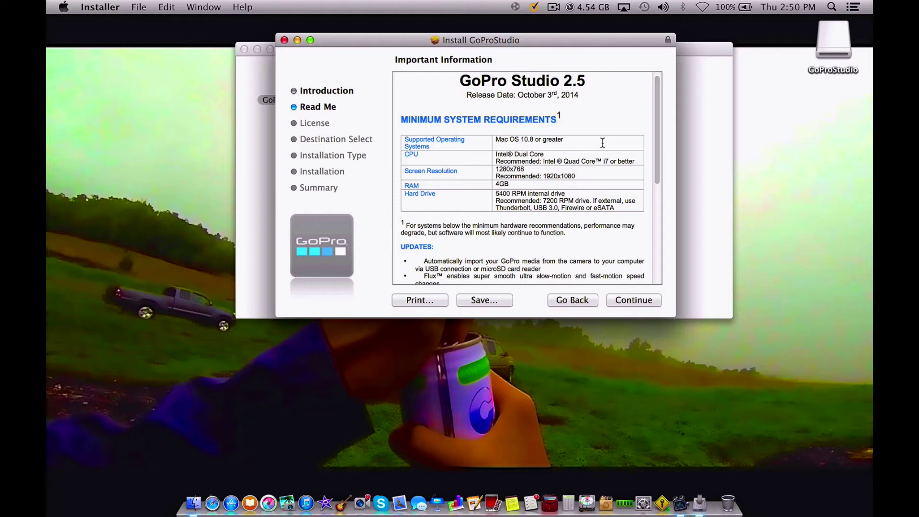
pyautogui.click(64, 6)
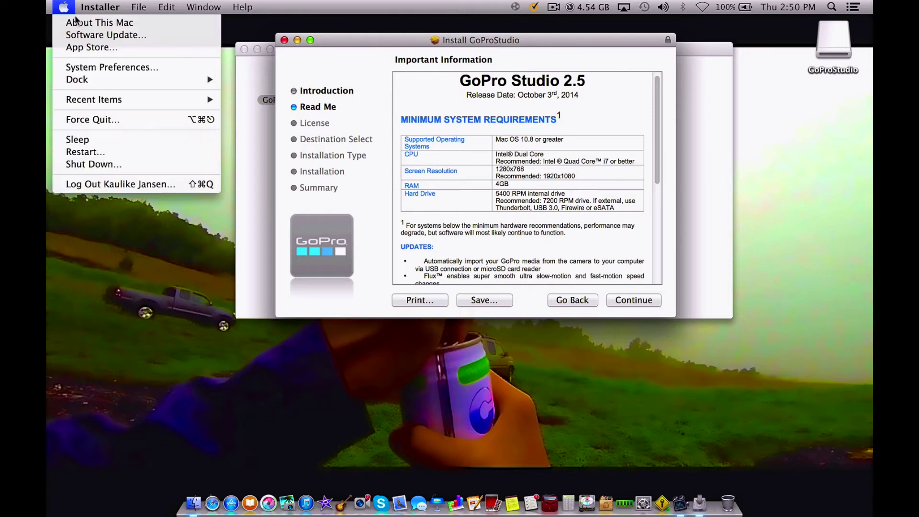
pyautogui.click(84, 23)
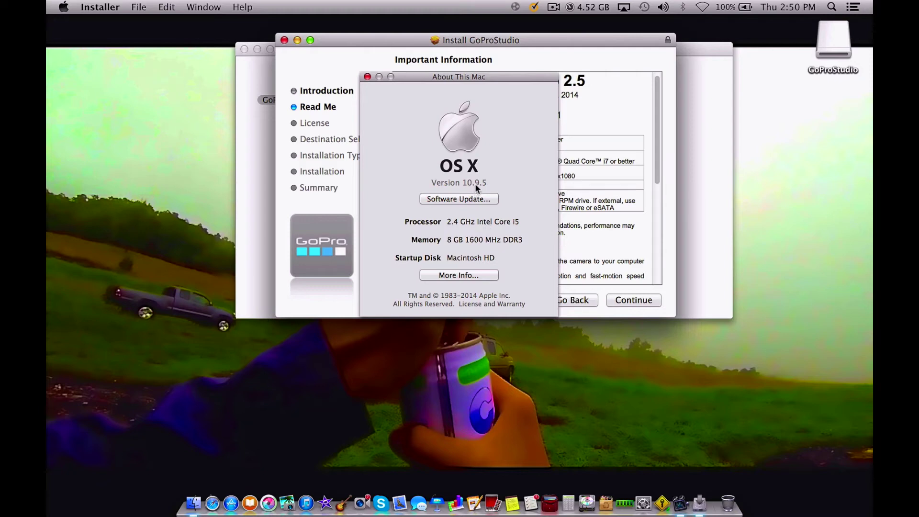
pyautogui.click(367, 77)
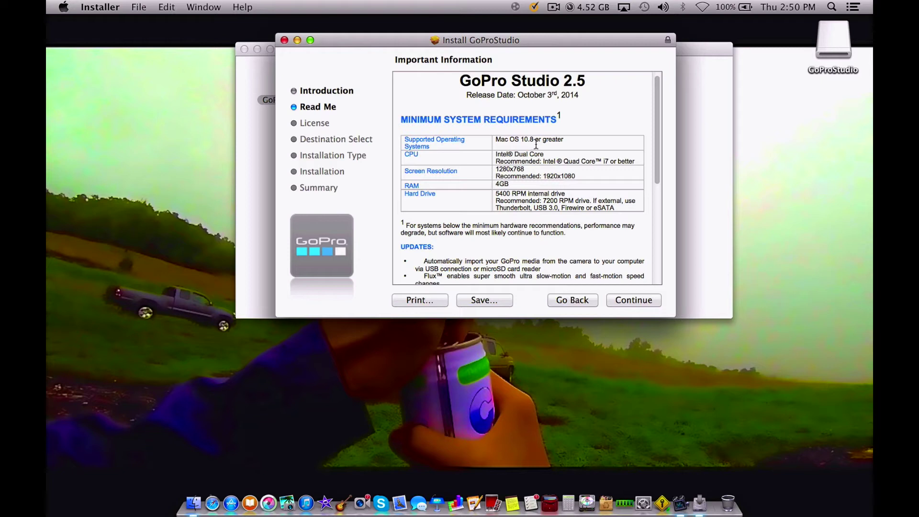
pyautogui.scroll(-3, 513, 161)
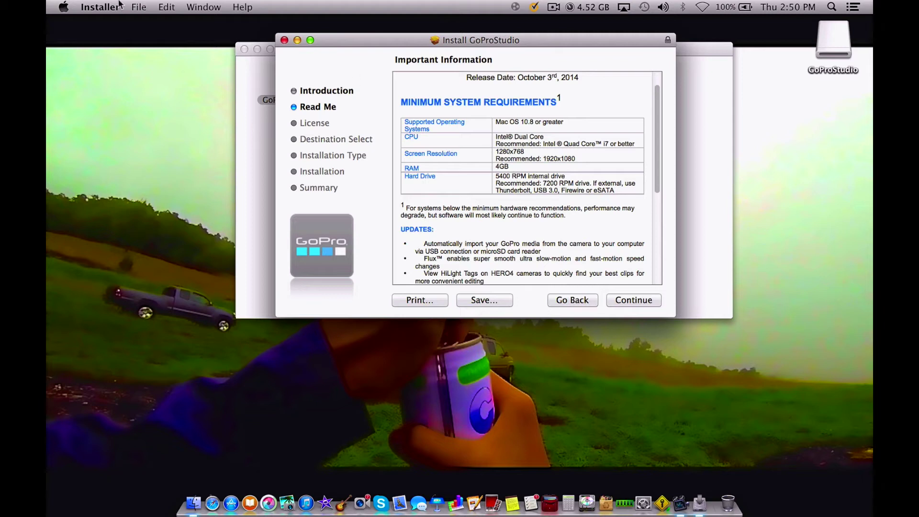
pyautogui.click(66, 7)
pyautogui.click(83, 24)
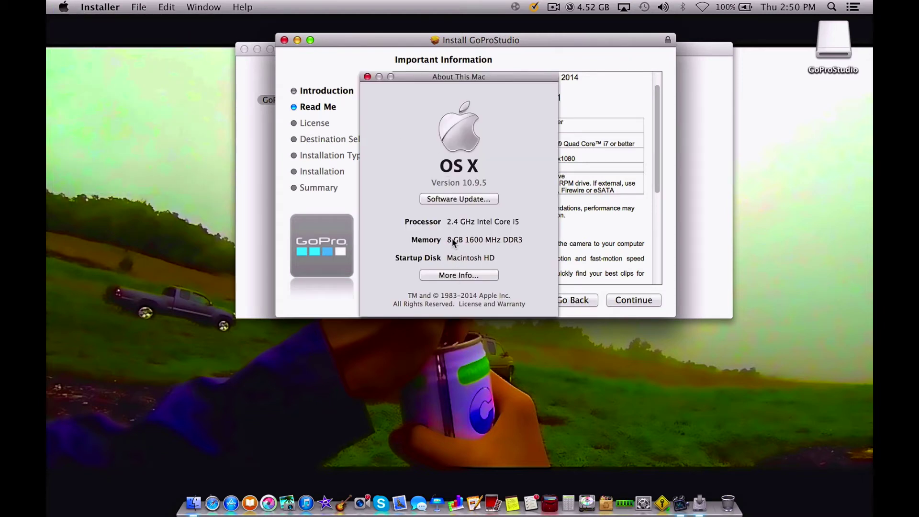
pyautogui.click(367, 77)
pyautogui.scroll(-5, 501, 168)
pyautogui.scroll(-3, 501, 168)
pyautogui.scroll(6, 502, 169)
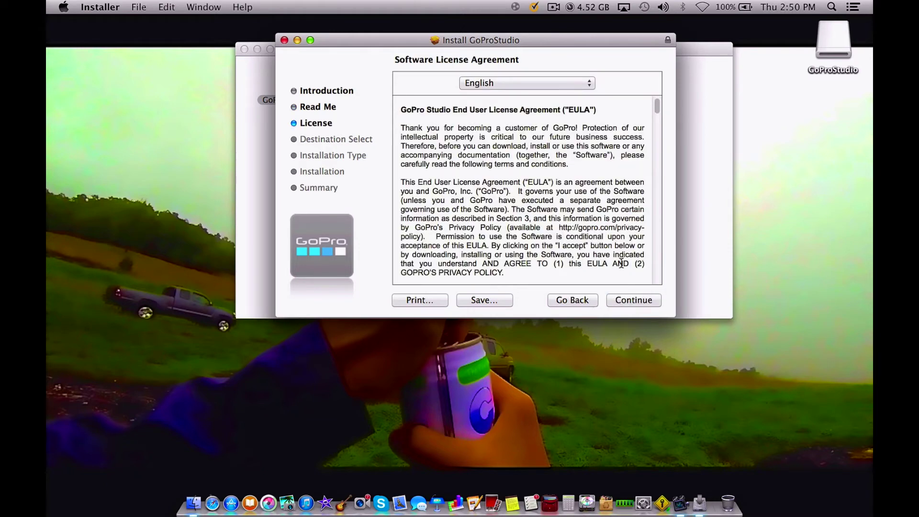
# - Agree to the GoPro Studio license and authorize the standard Macintosh HD install with the admin password
pyautogui.scroll(-1, 621, 264)
pyautogui.click(627, 301)
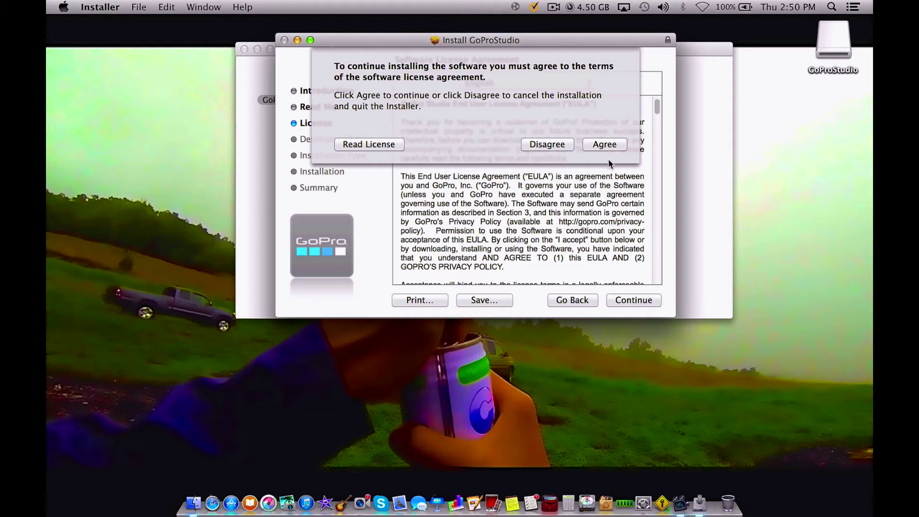
pyautogui.click(605, 144)
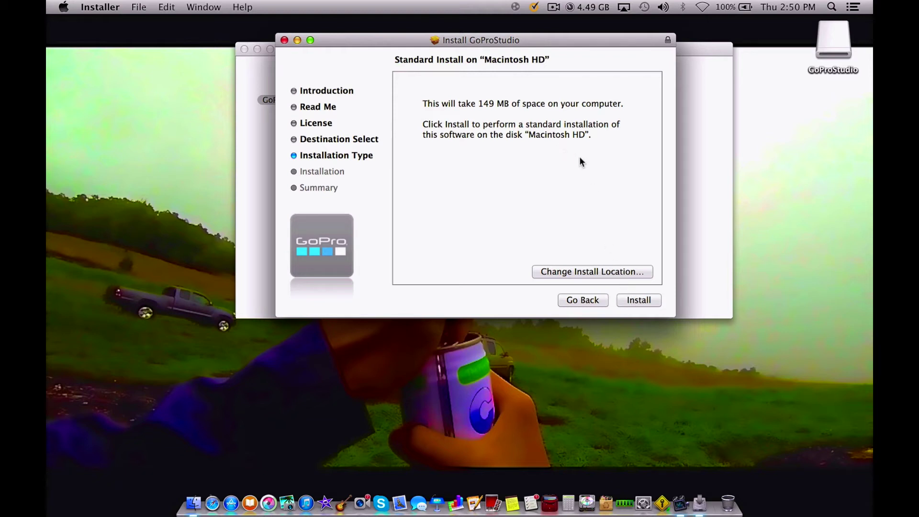
pyautogui.click(636, 301)
pyautogui.write('**********')
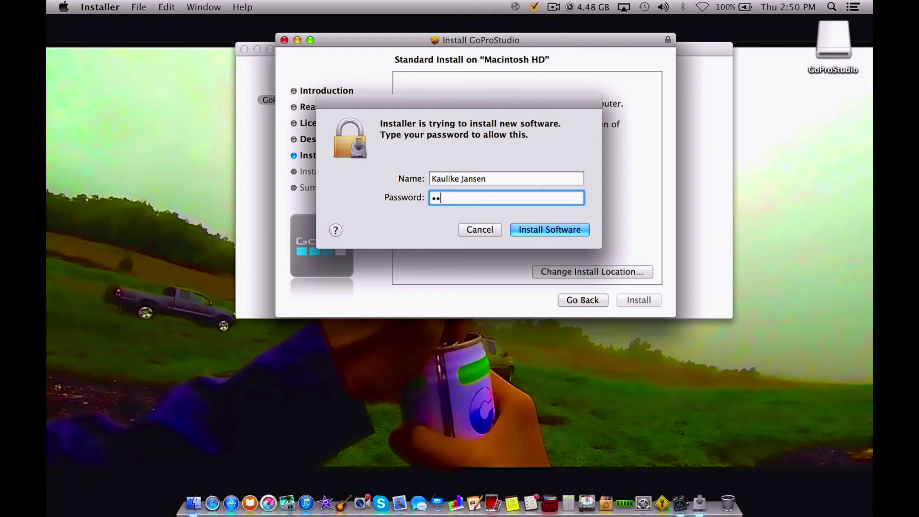
pyautogui.press('Return')
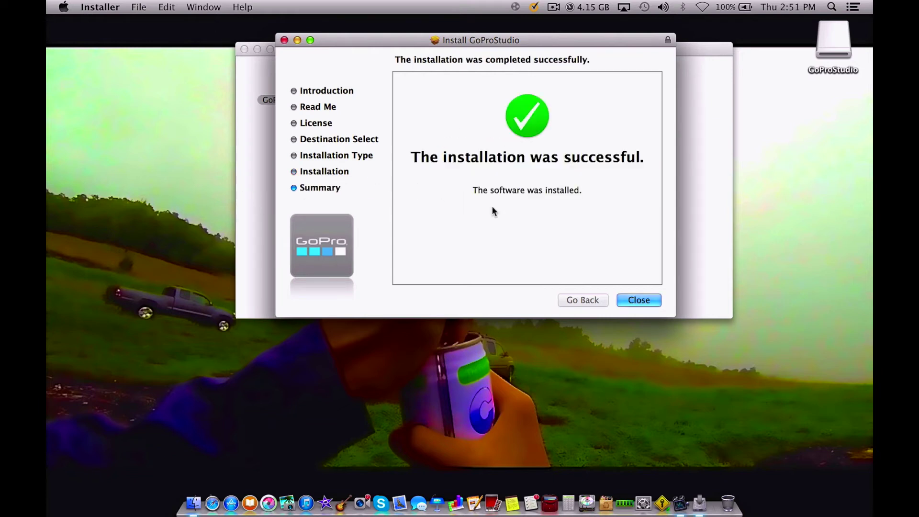
# - Close the Installer and the GoProStudio disk window, then move the disk icon toward the desktop centre
pyautogui.click(629, 300)
pyautogui.click(245, 49)
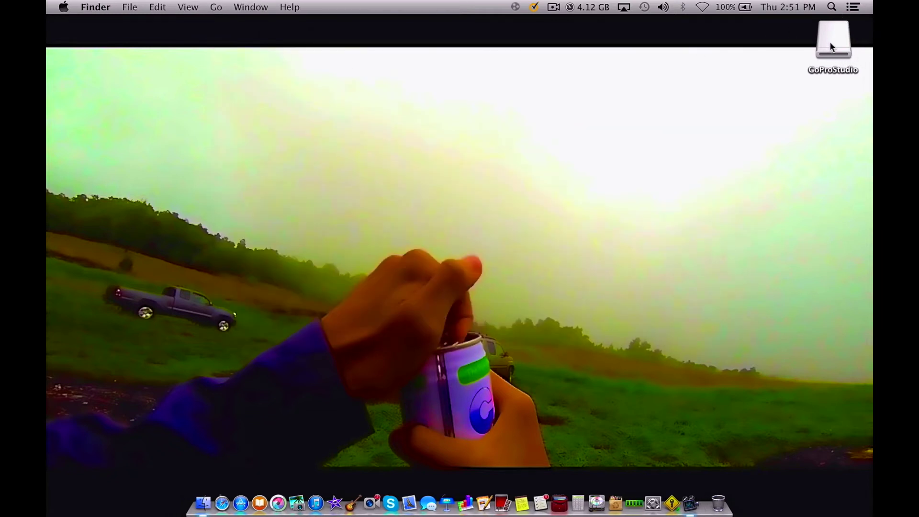
pyautogui.moveTo(833, 67); pyautogui.dragTo(703, 189)
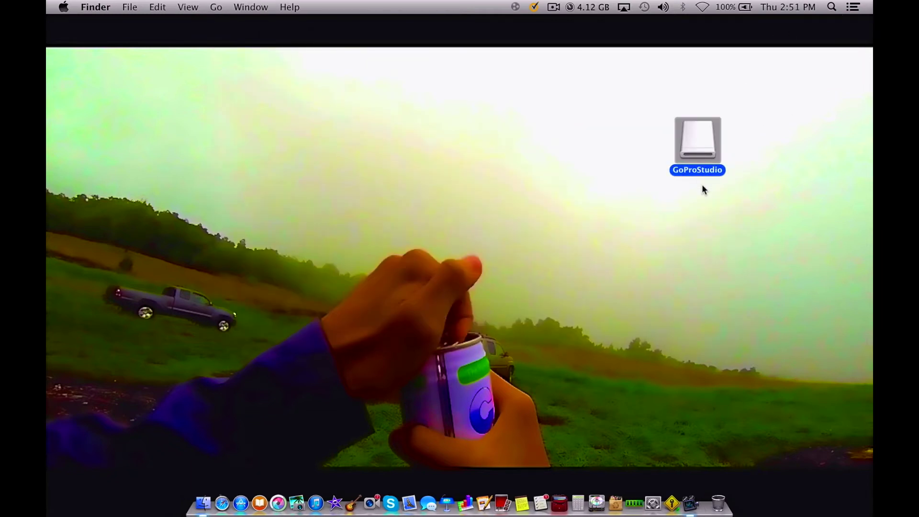
pyautogui.click(733, 137)
# - Return the disk icon to the top right, tidy icons with Clean Up, and open Finder on All My Files
pyautogui.click(64, 6)
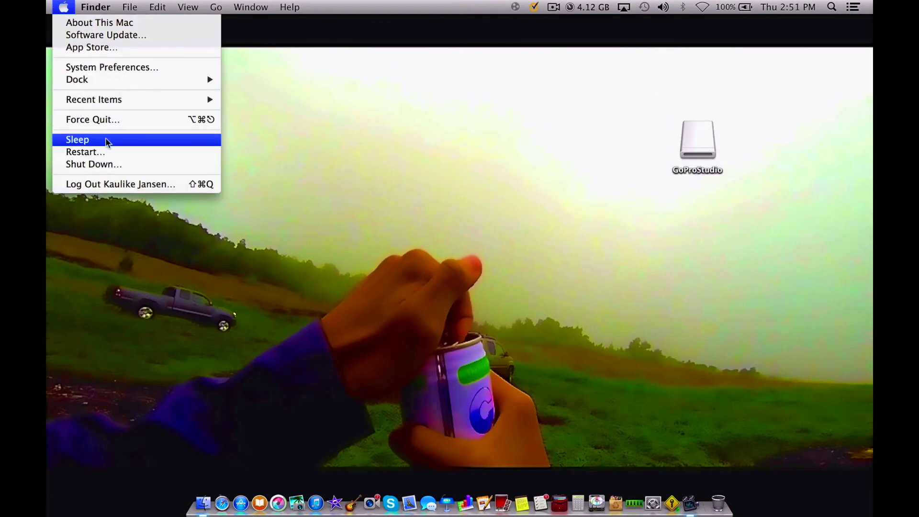
pyautogui.click(507, 119)
pyautogui.moveTo(695, 143); pyautogui.dragTo(829, 48)
pyautogui.rightClick(721, 79)
pyautogui.click(622, 131)
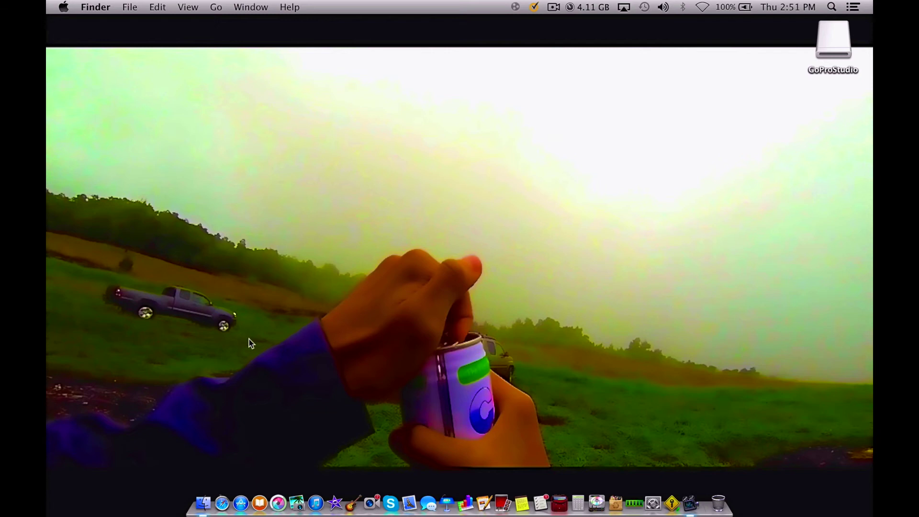
pyautogui.click(203, 502)
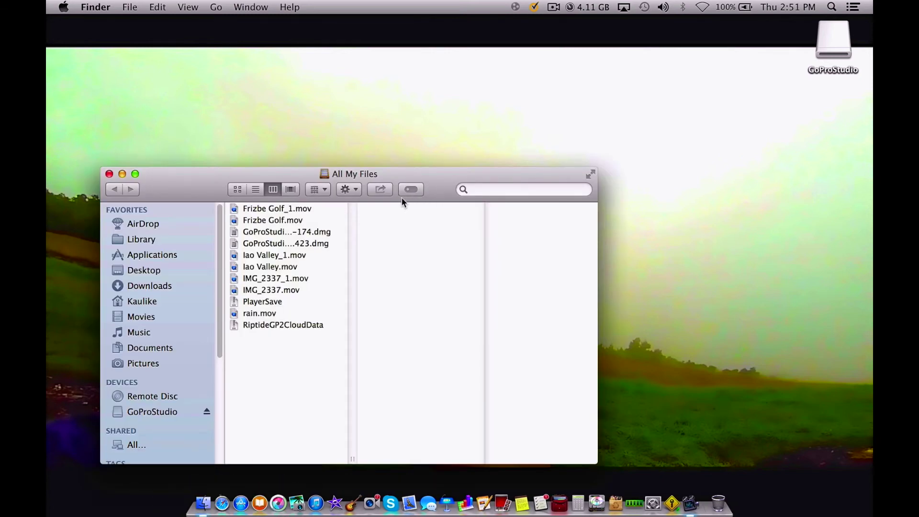
# - Search Finder for 'gopro', then close the window and search 'go' in Spotlight
pyautogui.click(479, 189)
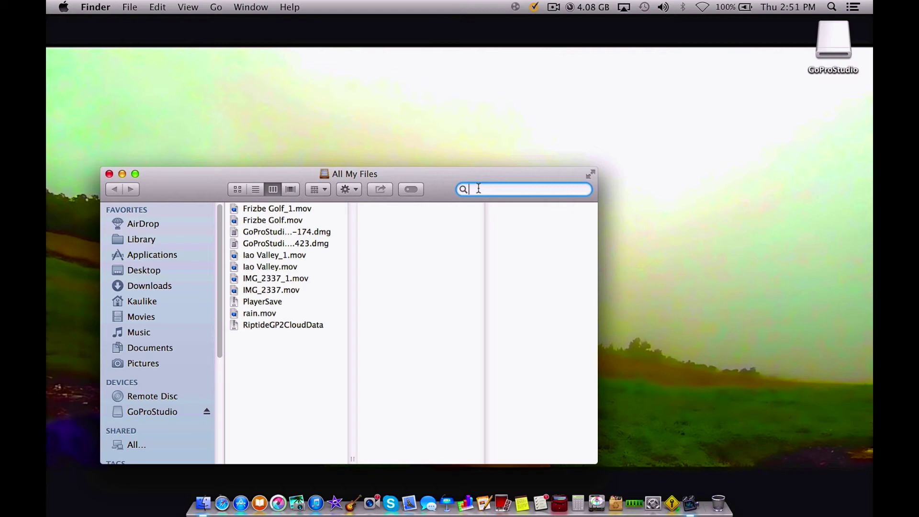
pyautogui.write('g')
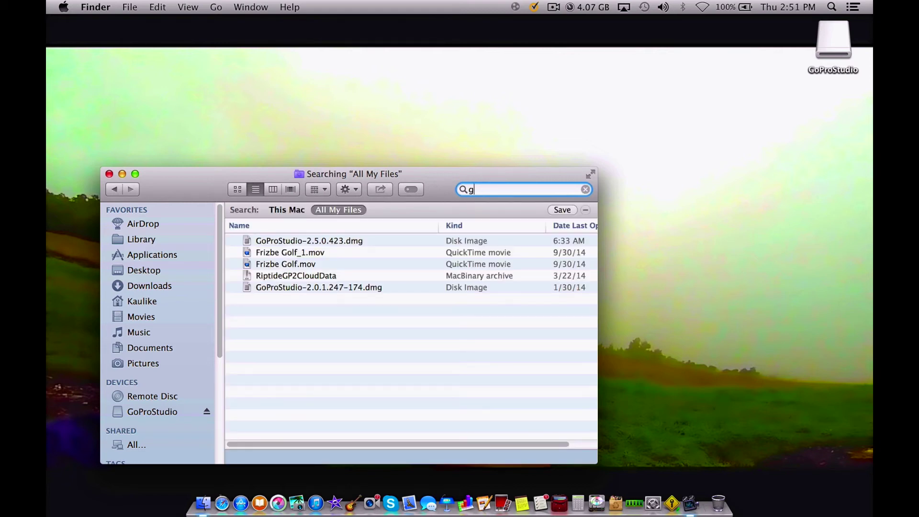
pyautogui.write('opro')
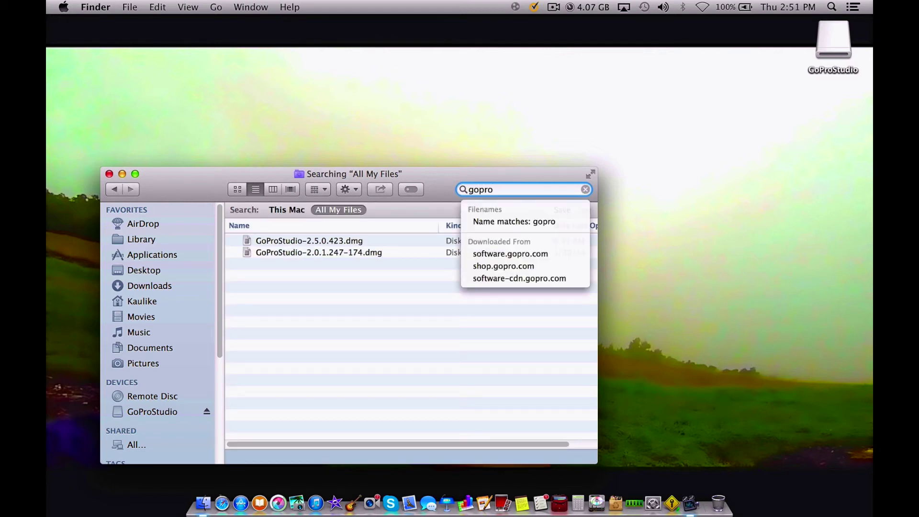
pyautogui.click(109, 174)
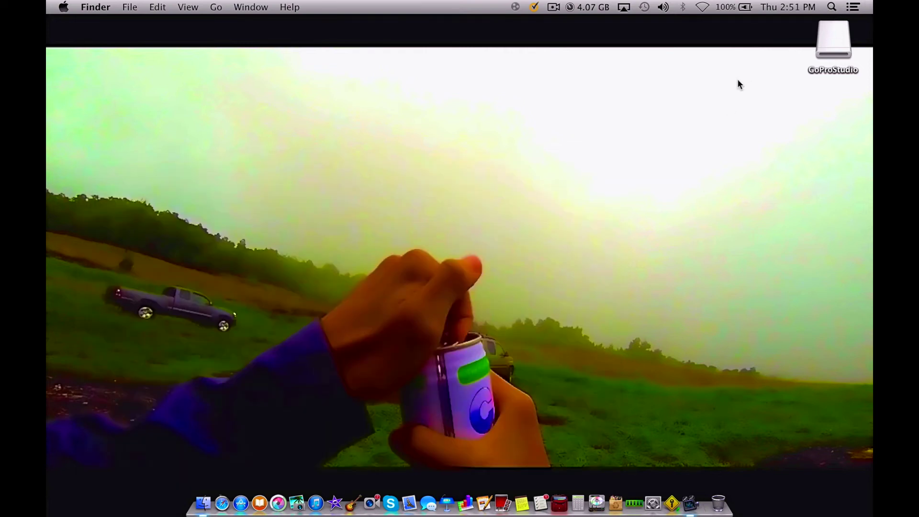
pyautogui.press('super+space')
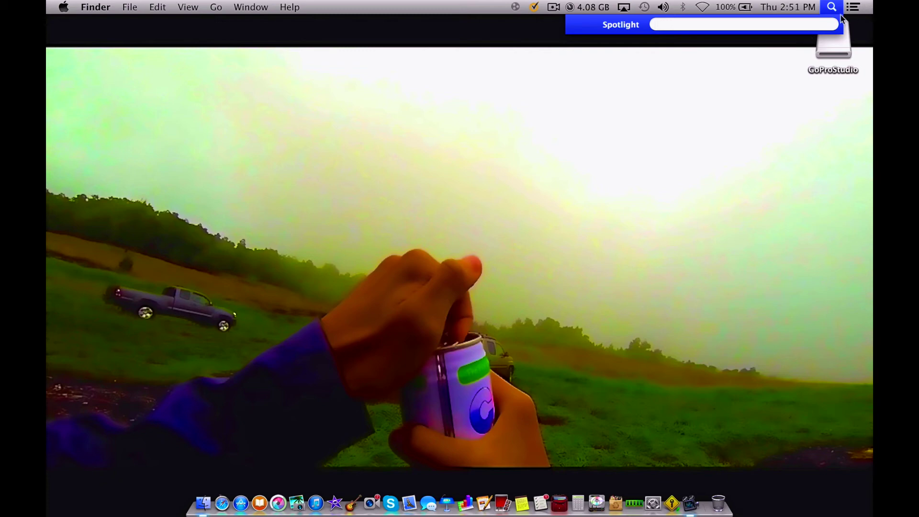
pyautogui.write('go')
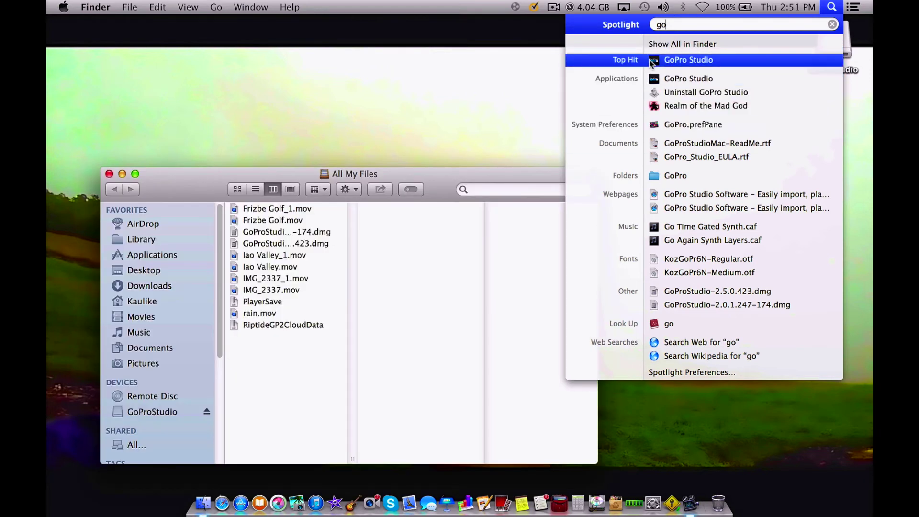
# - Open the Applications folder and drag GoPro Studio from the Spotlight results into it
pyautogui.click(163, 256)
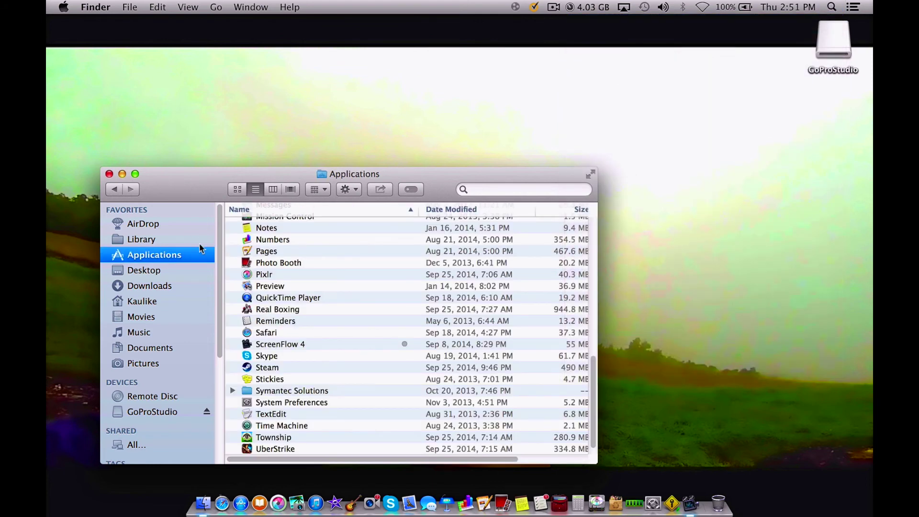
pyautogui.click(831, 7)
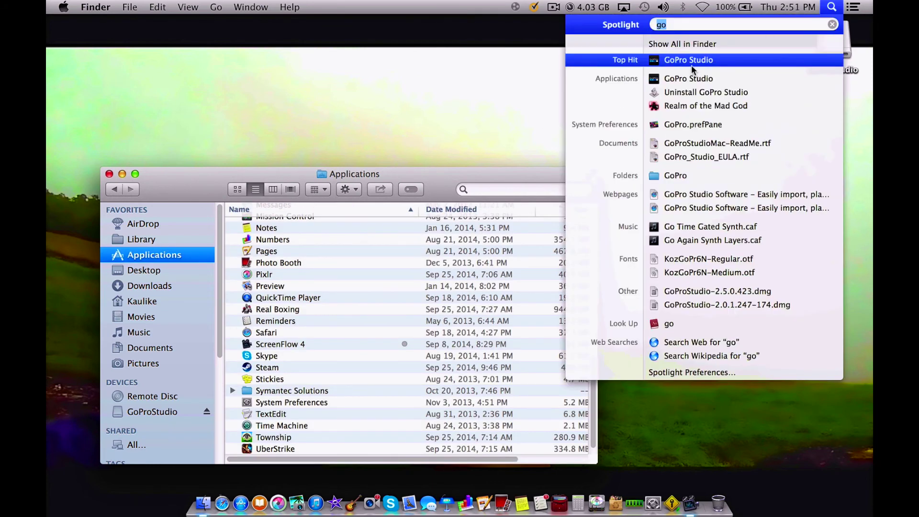
pyautogui.moveTo(691, 63); pyautogui.dragTo(329, 294)
pyautogui.click(327, 296)
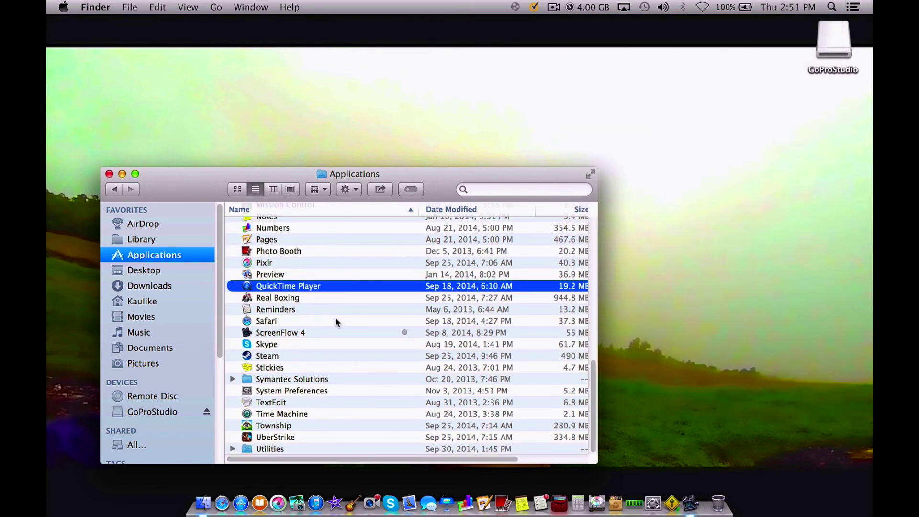
pyautogui.scroll(10, 335, 320)
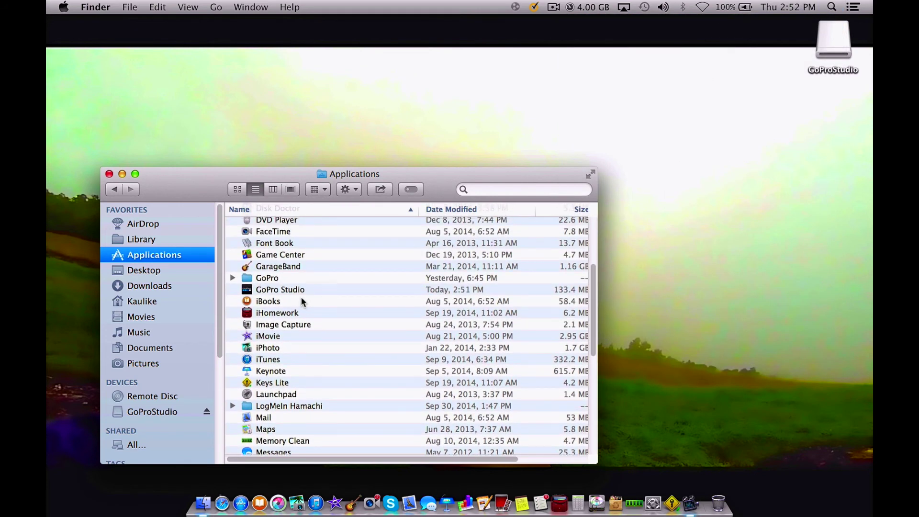
# - Drag GoPro Studio from the Applications list onto the Dock and close the Finder window
pyautogui.click(288, 291)
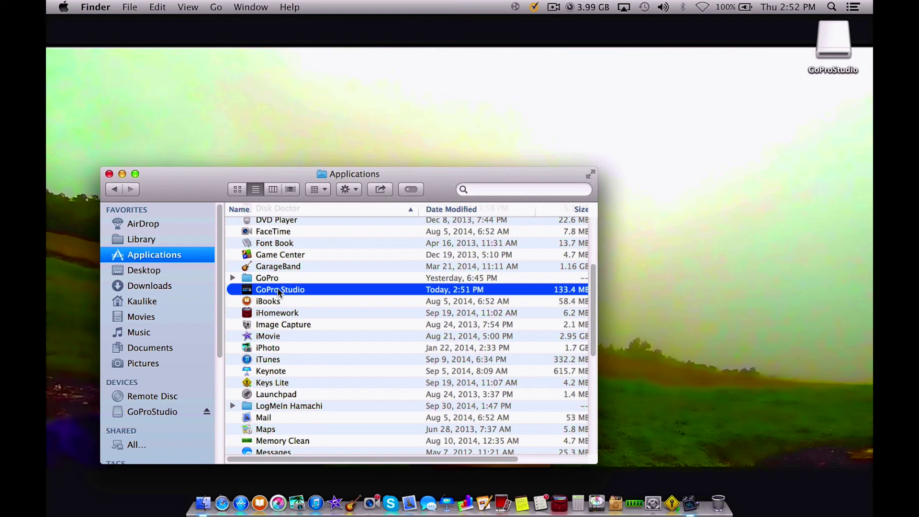
pyautogui.moveTo(279, 292); pyautogui.dragTo(287, 509)
pyautogui.click(109, 173)
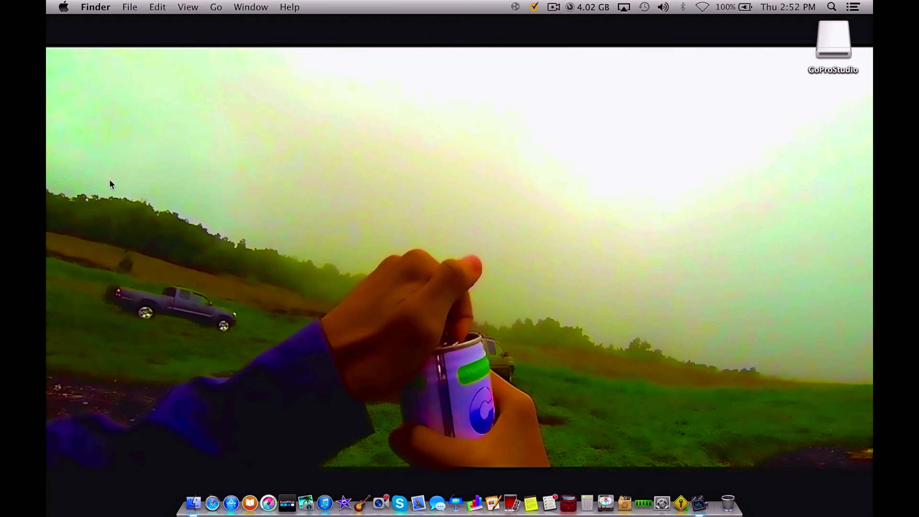
# - Launch GoPro Studio from the Dock and accept it as the default importer for GoPro cameras
pyautogui.click(286, 511)
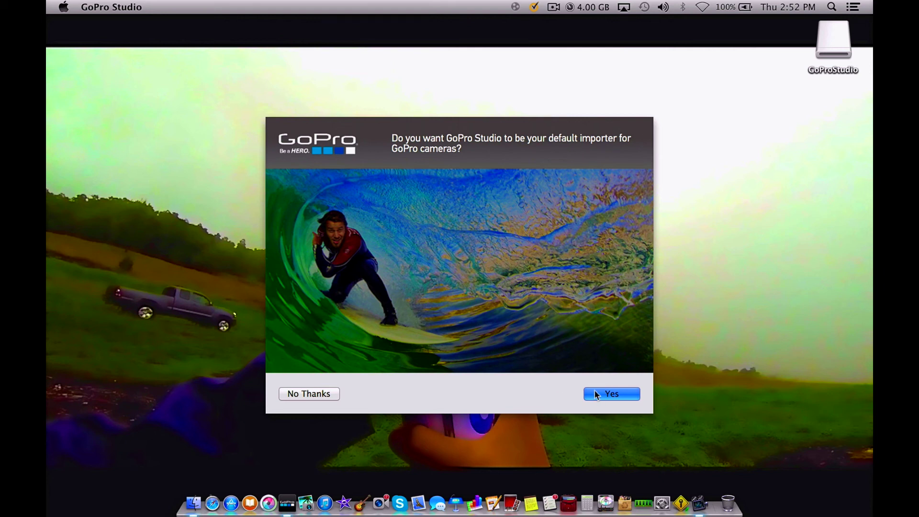
pyautogui.click(611, 393)
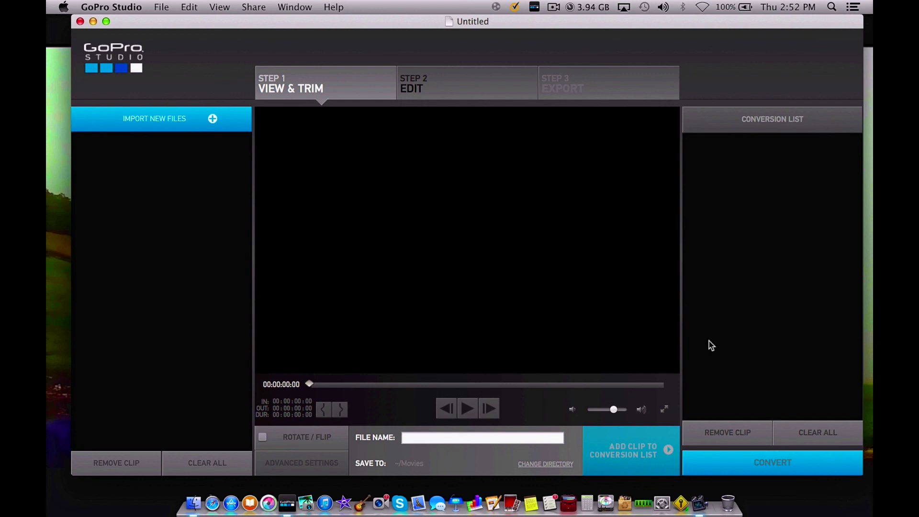
pyautogui.moveTo(240, 18); pyautogui.dragTo(234, 2)
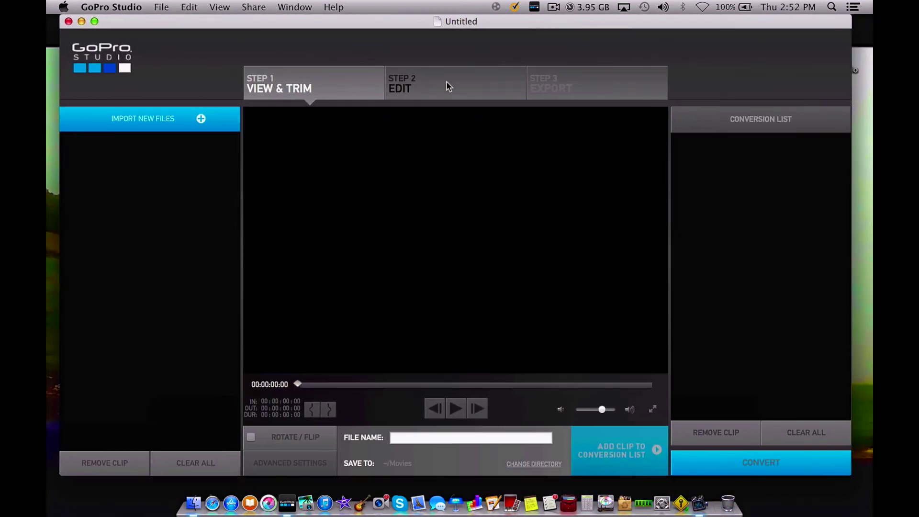